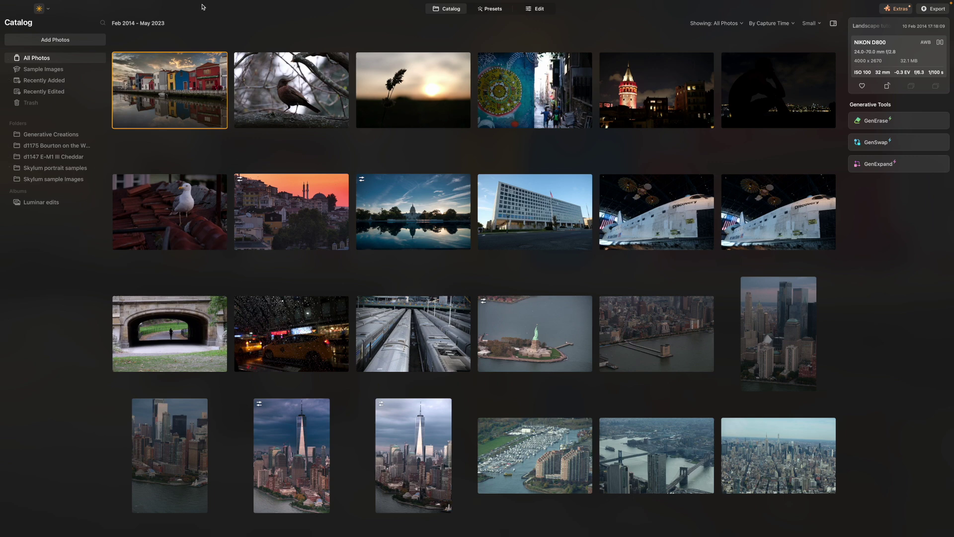
Add the d1272 EOS R8 Castell photo folder to the Luminar Neo catalog.
click(66, 42)
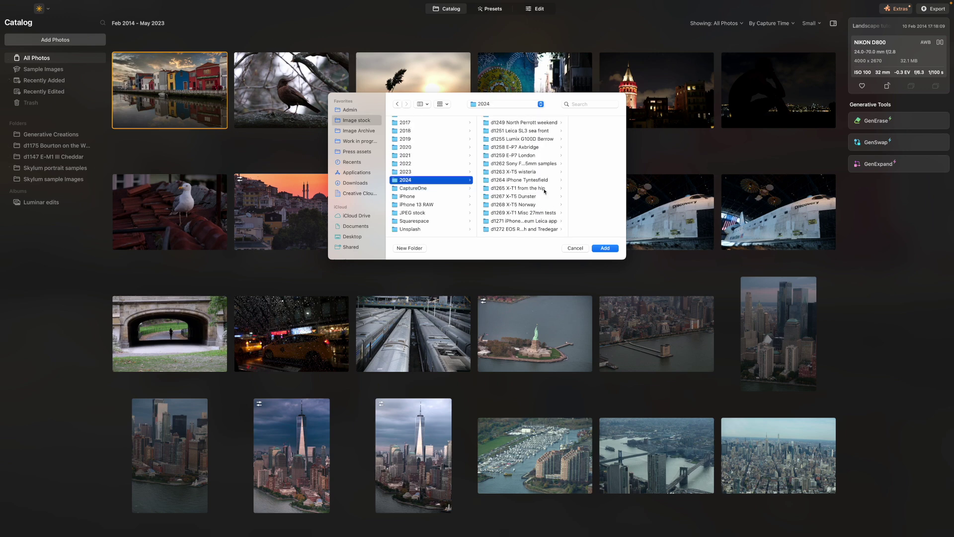
click(528, 230)
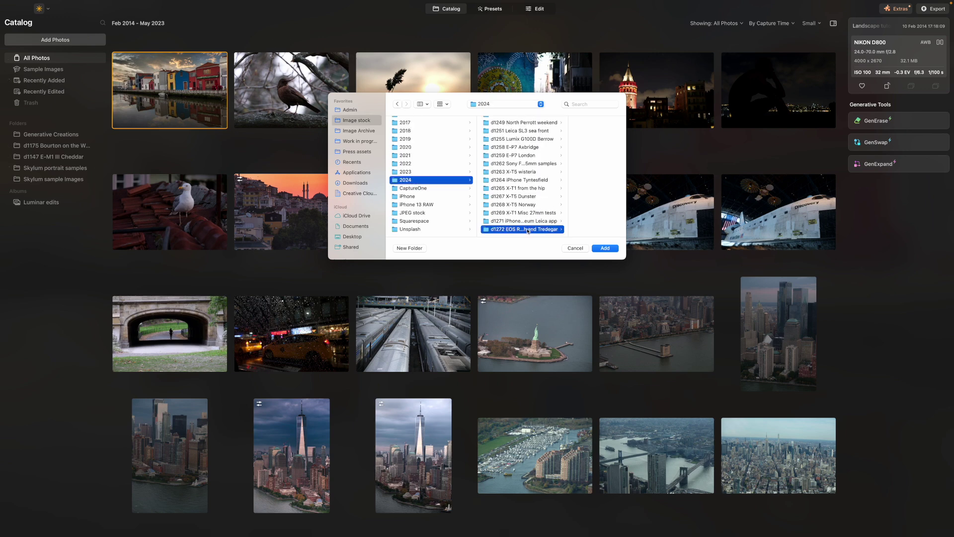
click(605, 248)
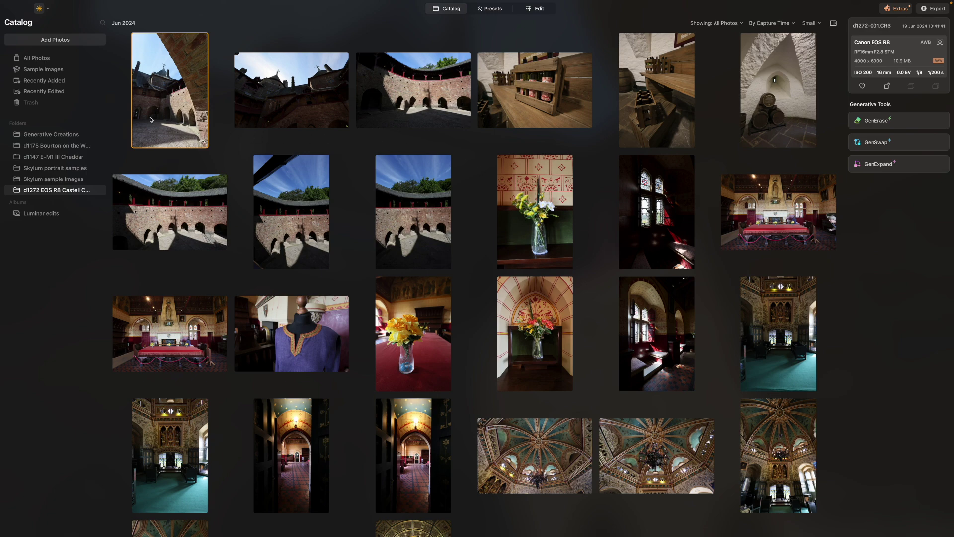
Show all photos, then browse the Skylum sample Images folder of Kyoto photos.
click(52, 60)
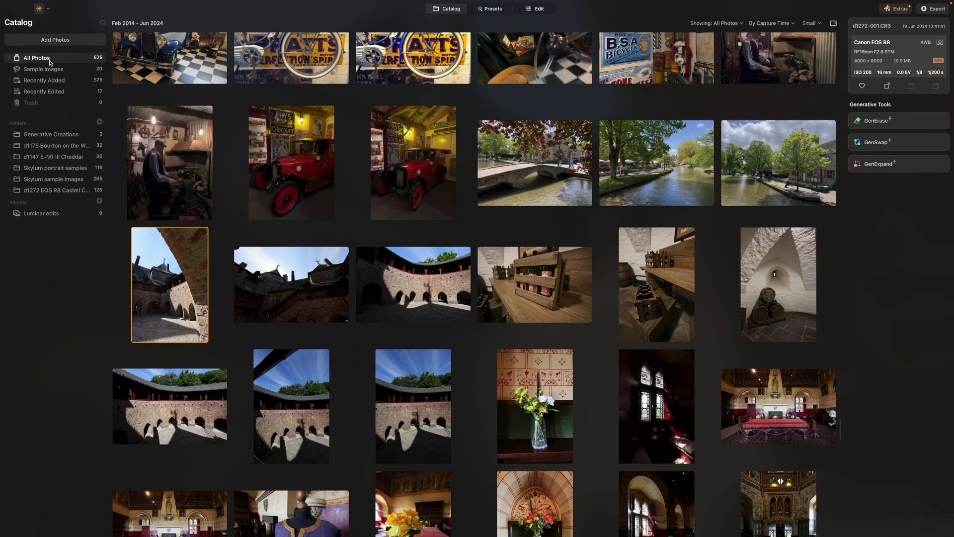
click(53, 179)
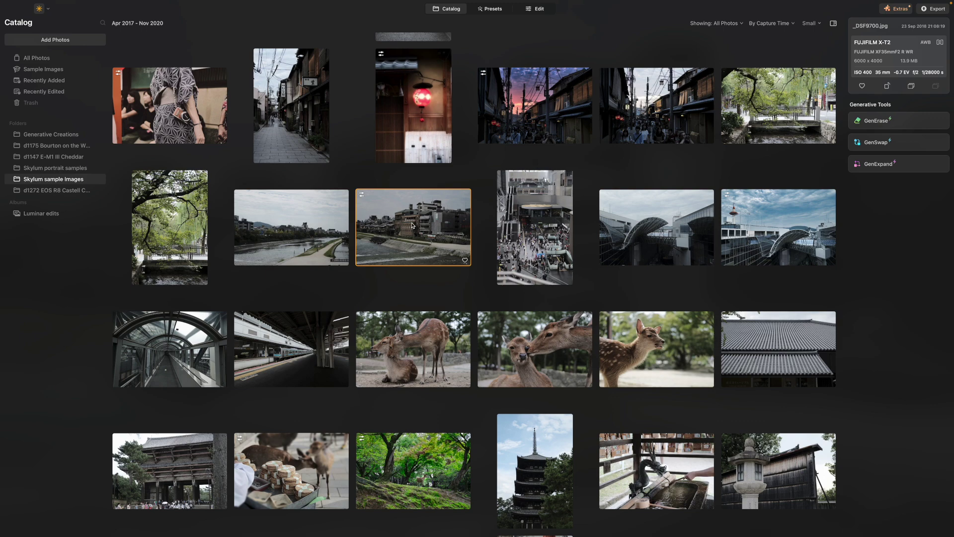
Open the Kamo river photo and browse its suggested preset collections.
double_click(411, 225)
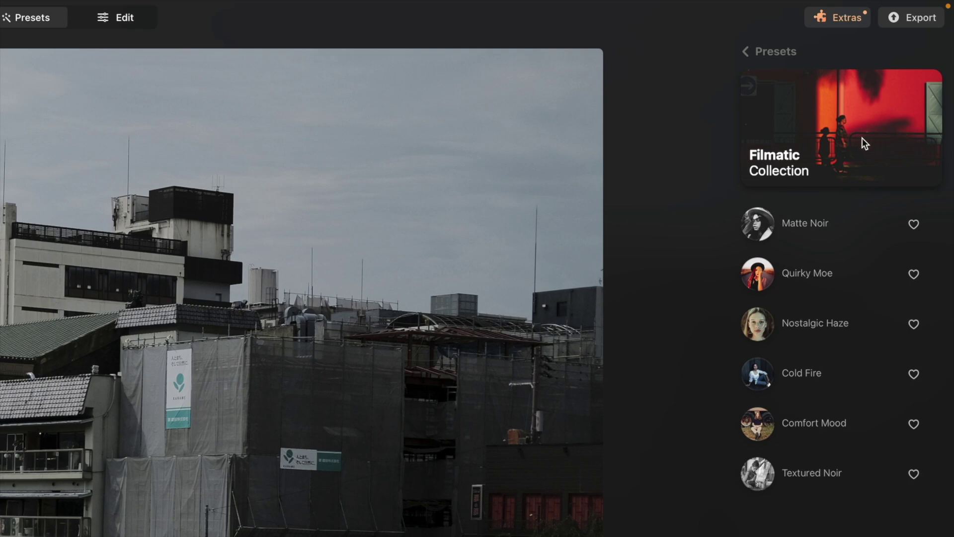
click(749, 52)
click(938, 127)
click(938, 127)
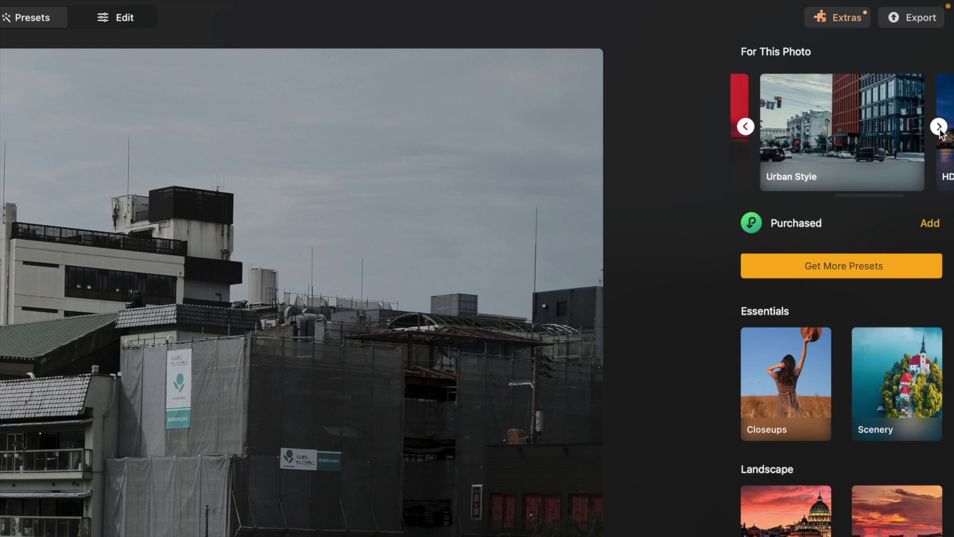
click(938, 128)
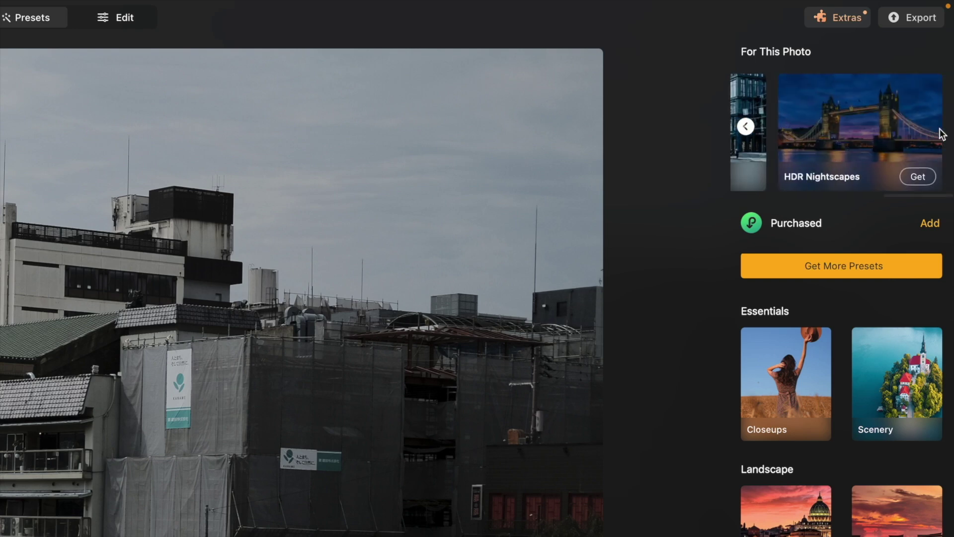
Open the Urban Style preset collection and try the Old Town preset.
click(745, 126)
click(829, 142)
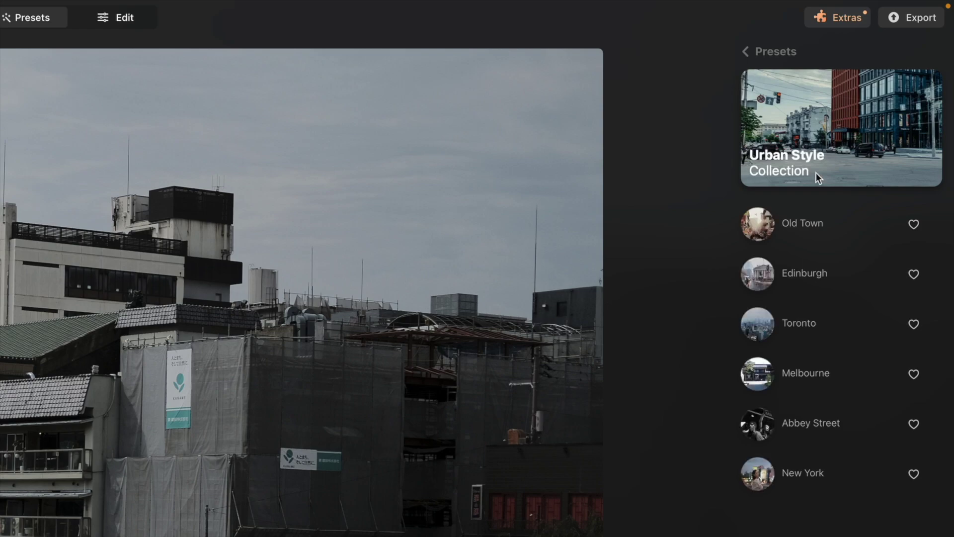
click(782, 232)
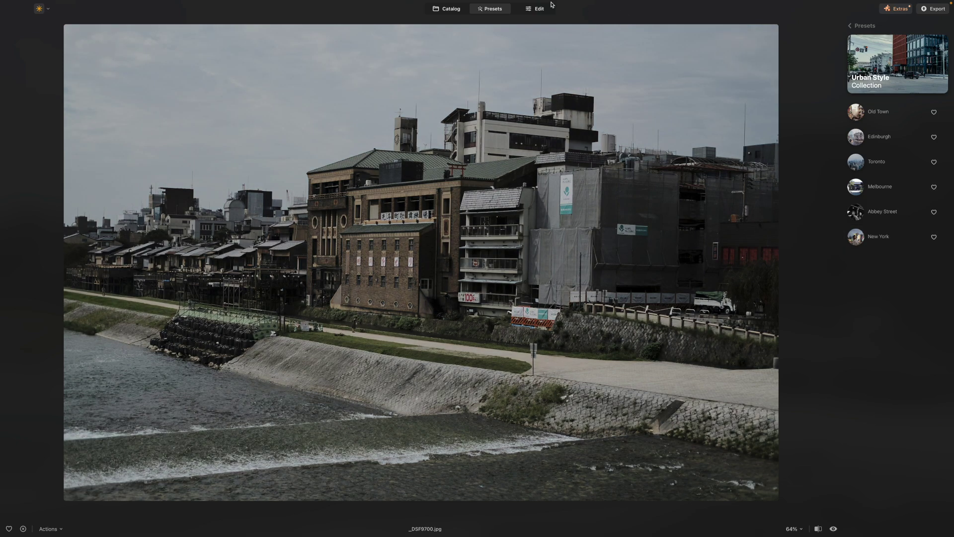
click(534, 15)
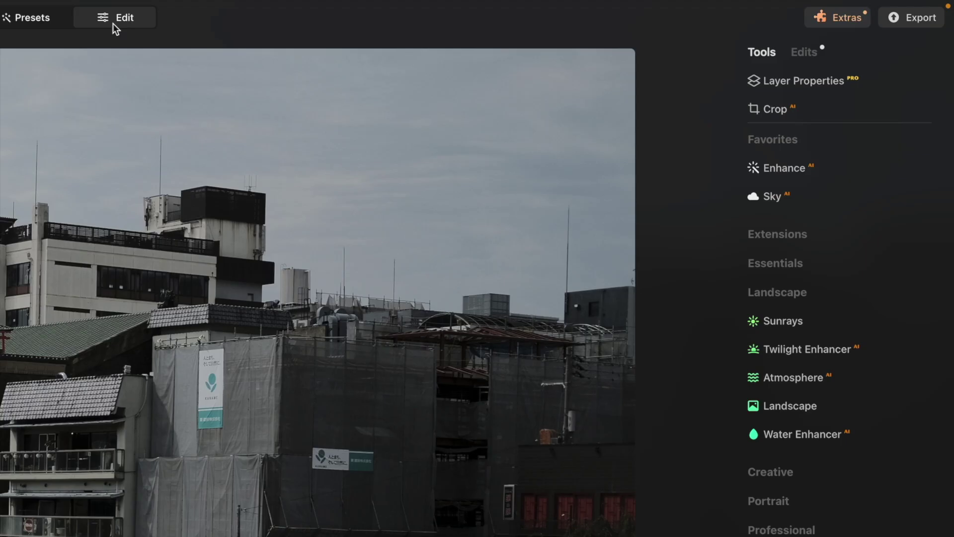
click(788, 234)
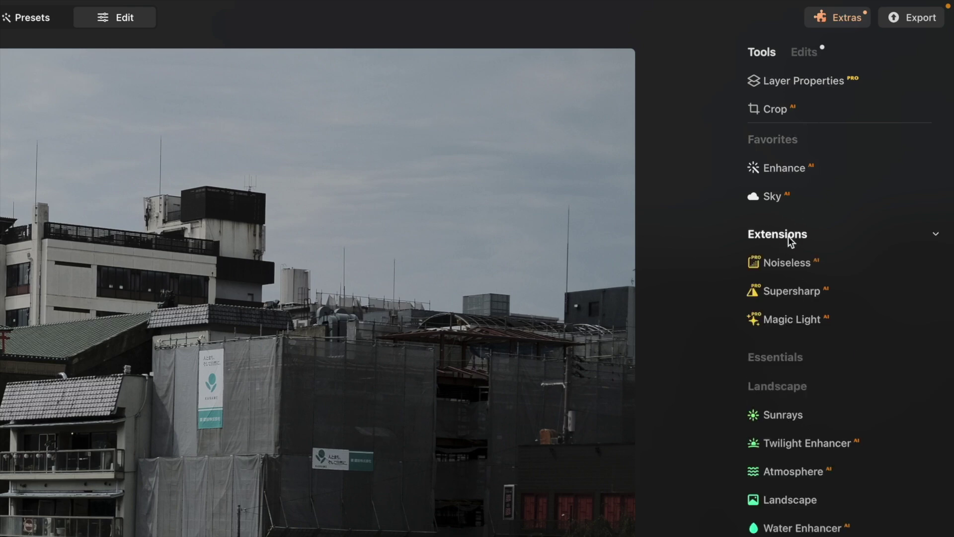
click(778, 359)
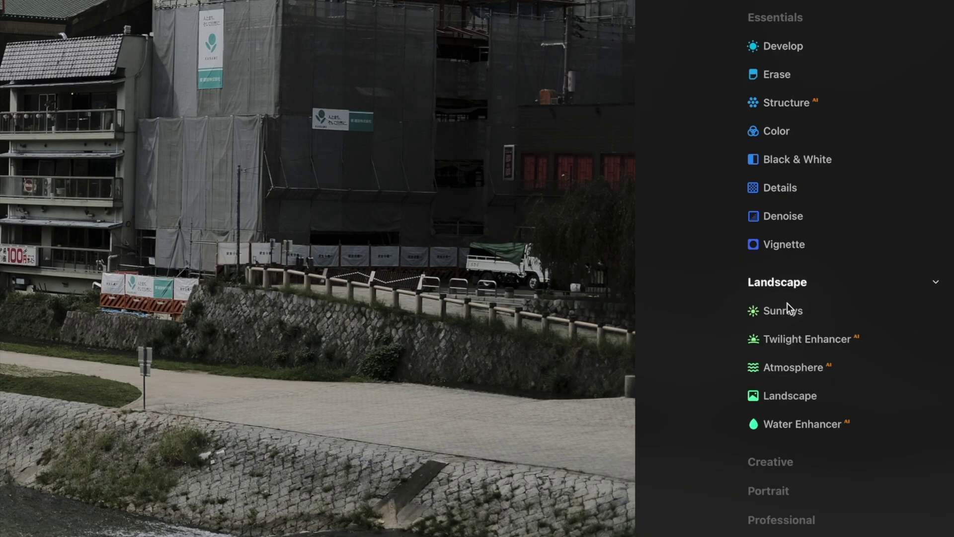
click(779, 461)
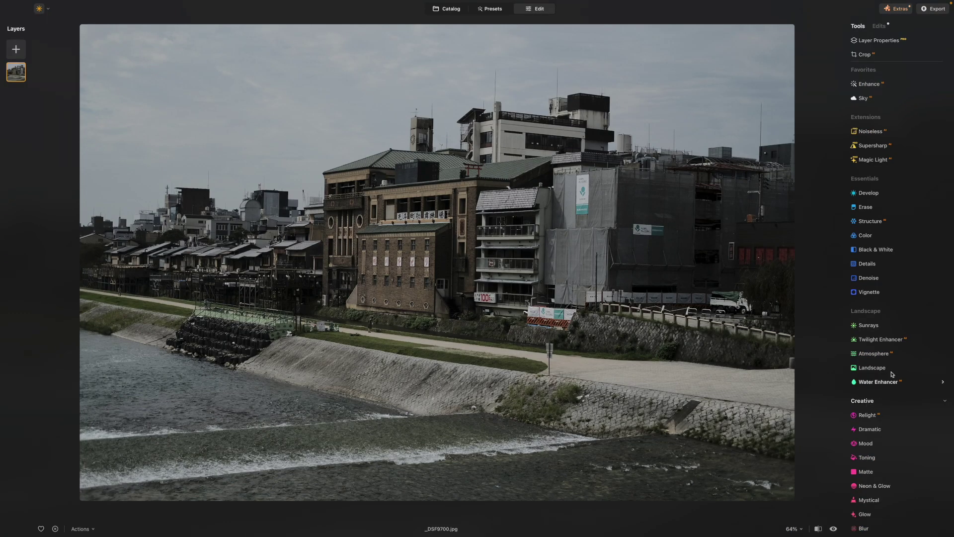
click(874, 119)
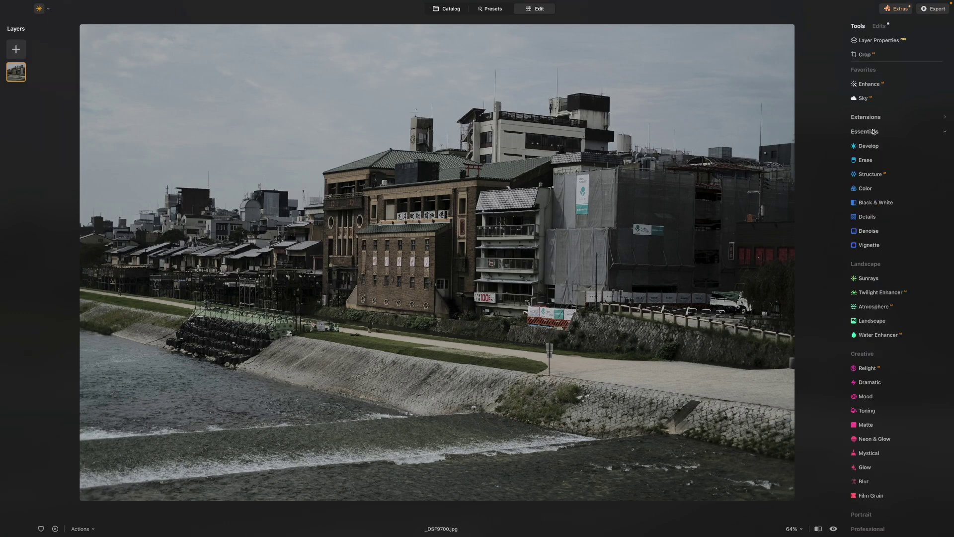
click(873, 132)
click(871, 146)
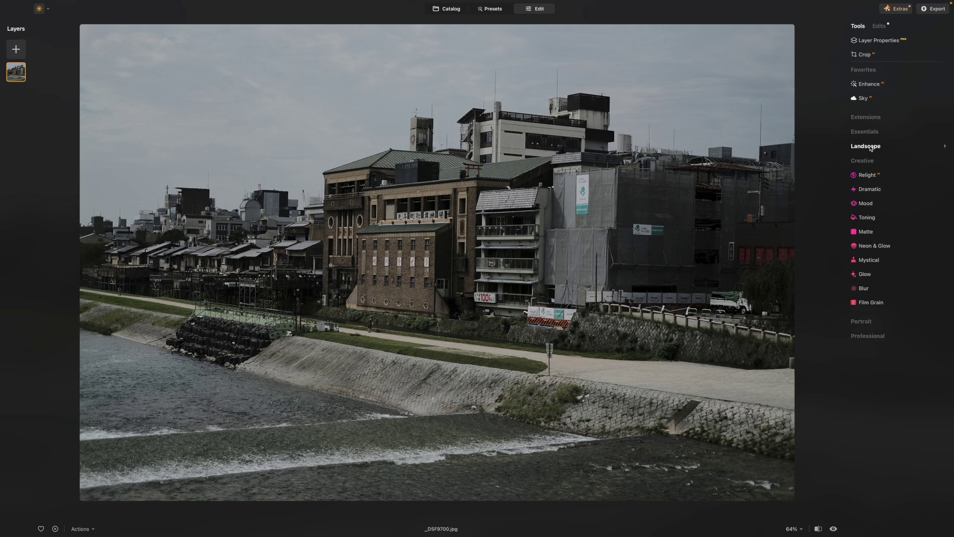
click(865, 160)
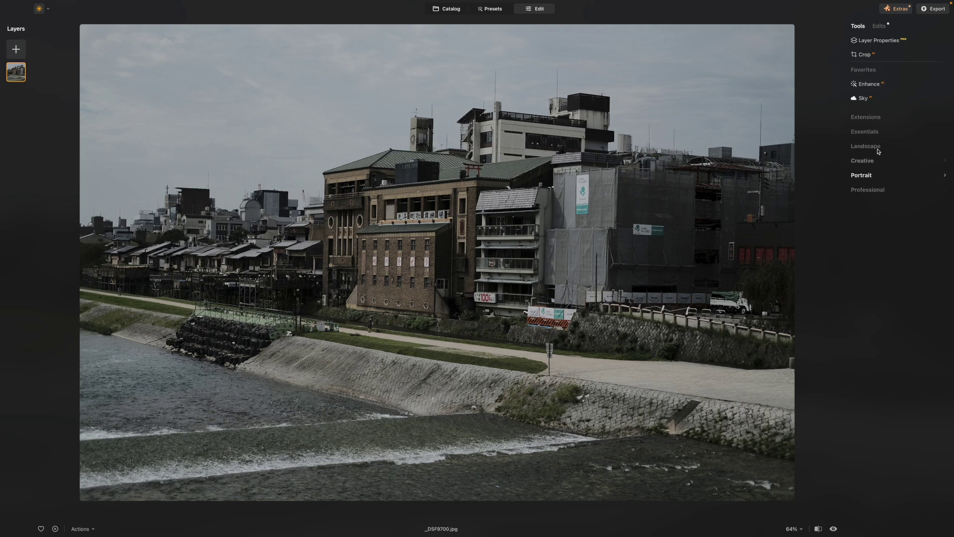
click(869, 70)
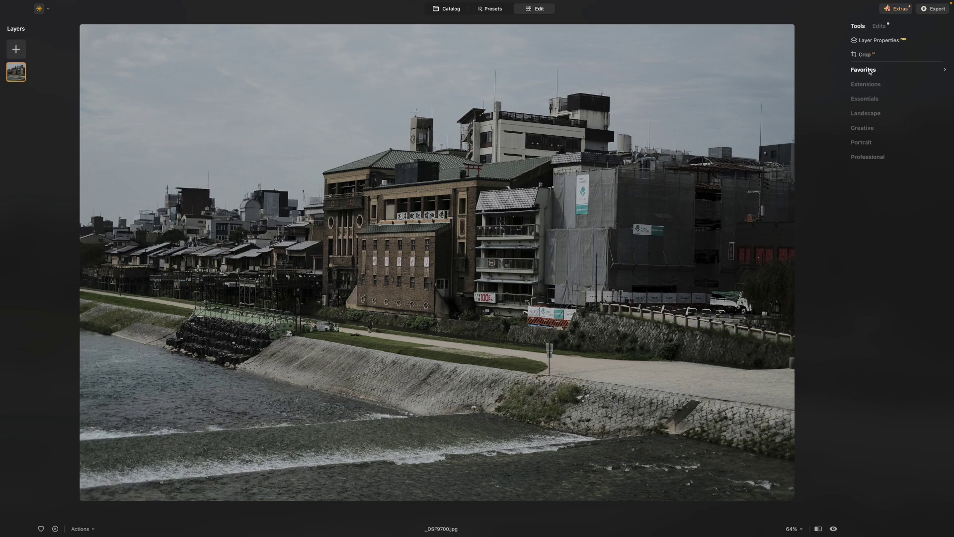
click(869, 72)
click(870, 132)
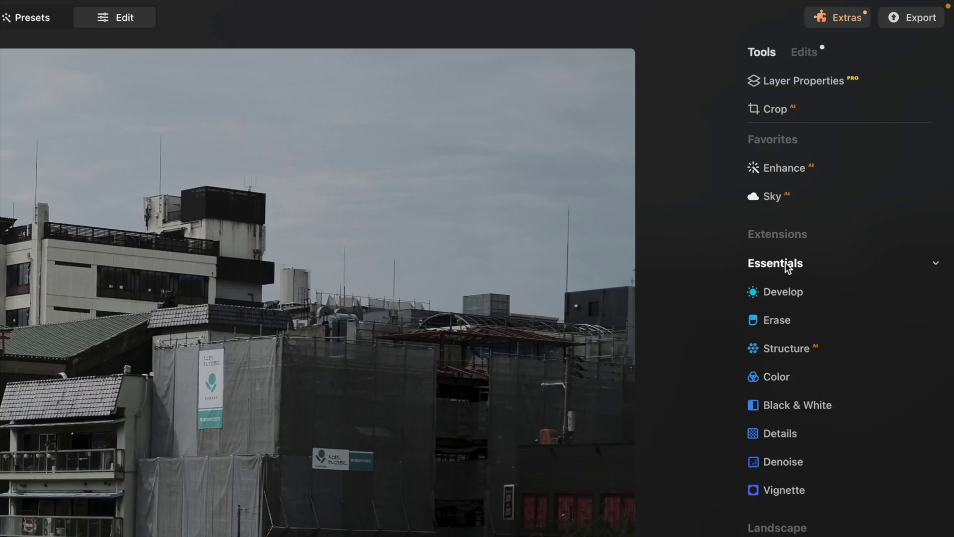
click(785, 264)
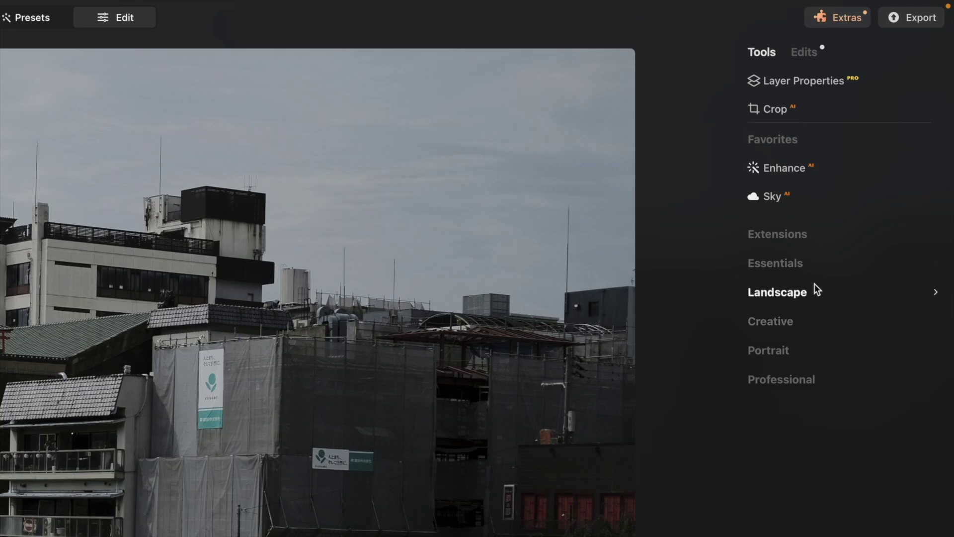
click(791, 295)
click(791, 294)
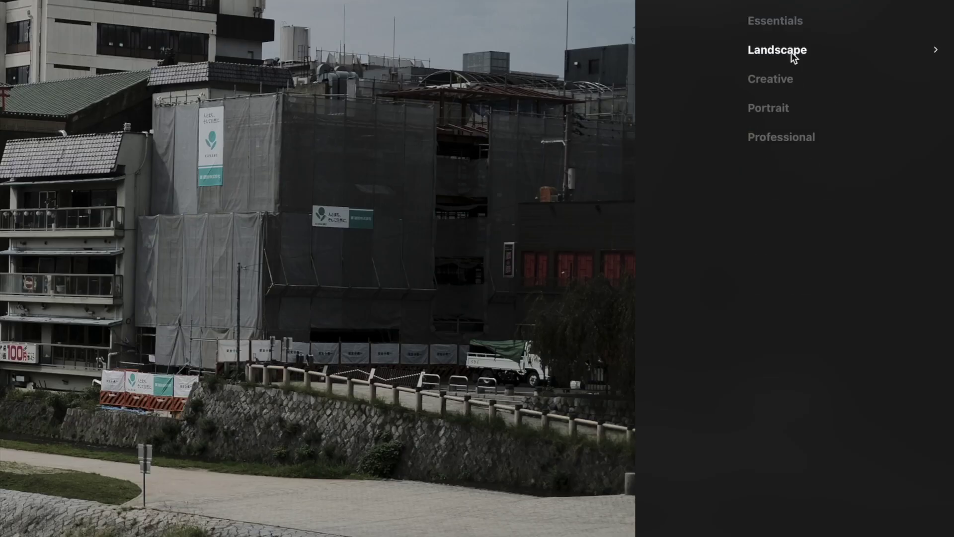
click(783, 80)
click(784, 80)
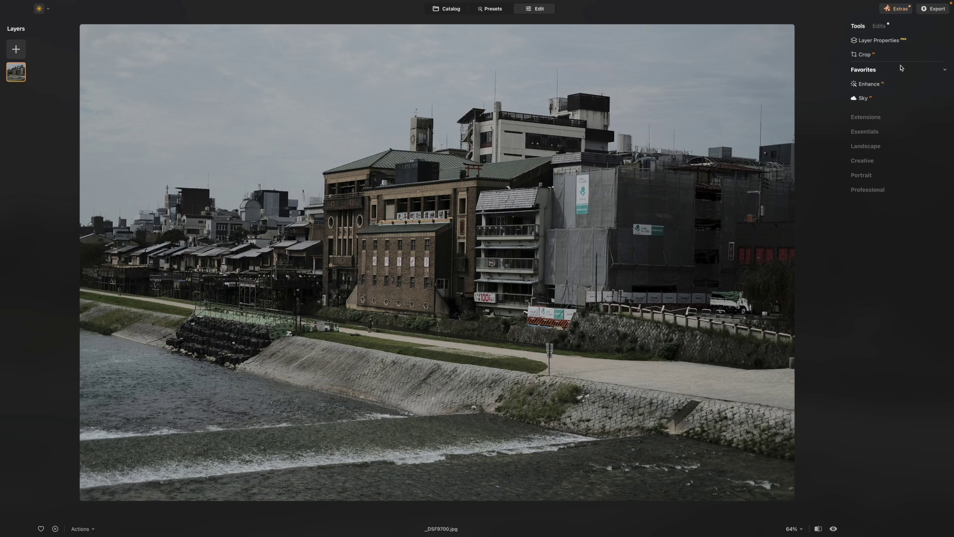
click(899, 10)
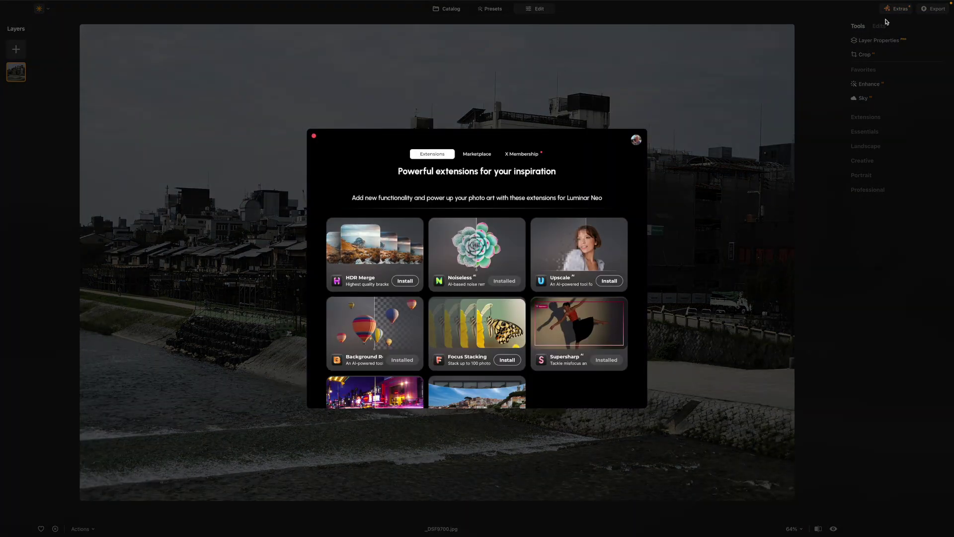
scroll(425, 276, down, 2)
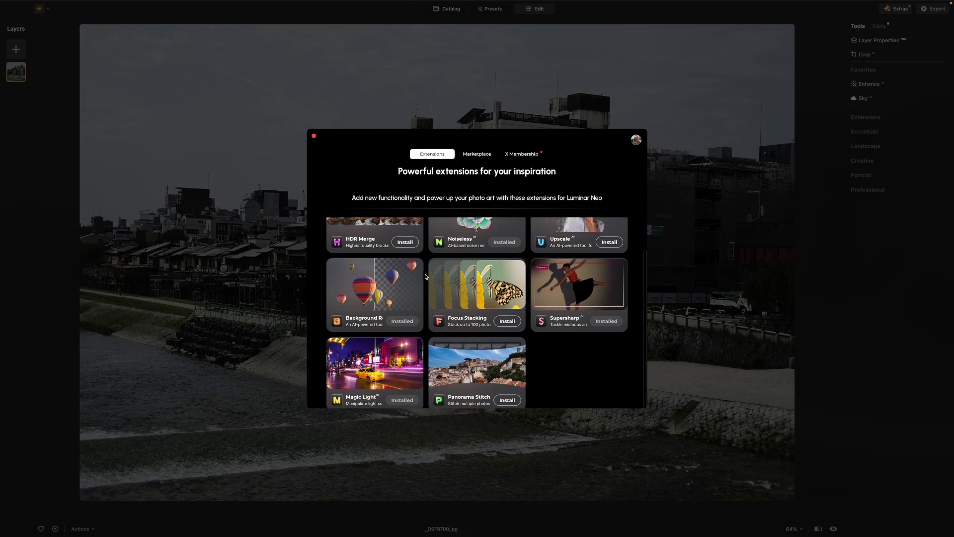
scroll(425, 276, up, 2)
scroll(425, 277, down, 2)
click(314, 135)
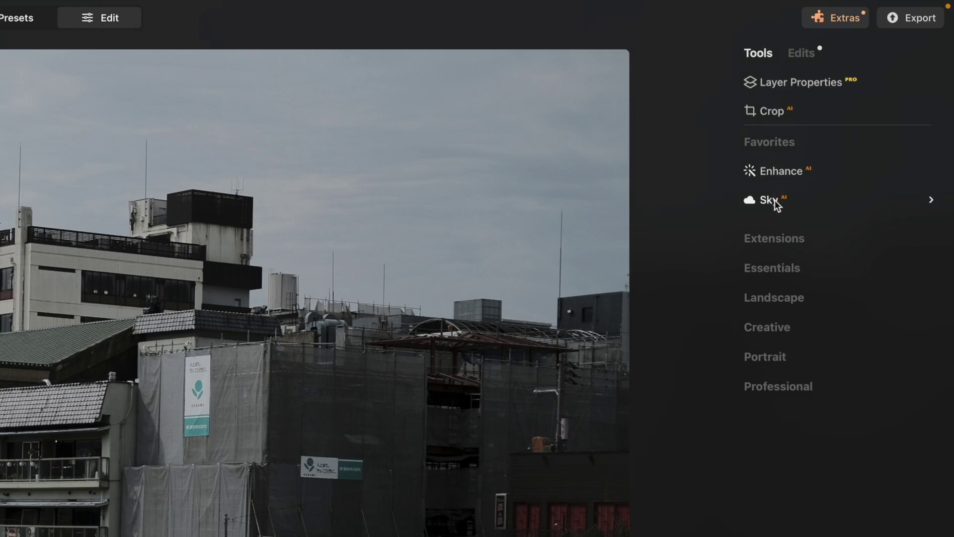
In Enhance AI, set Accent to 100 and Sky Enhancer to about 39, then expand Sky.
click(779, 170)
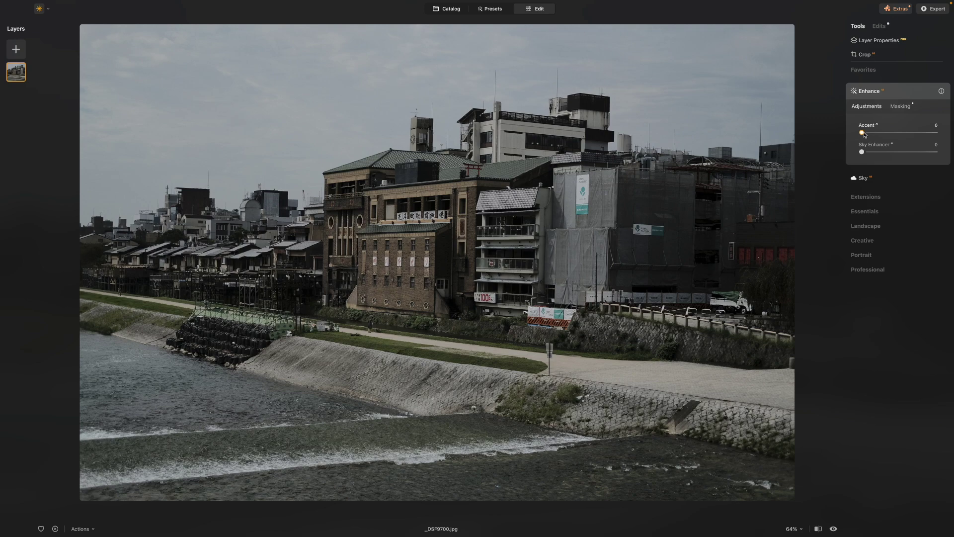
drag(864, 134, 952, 134)
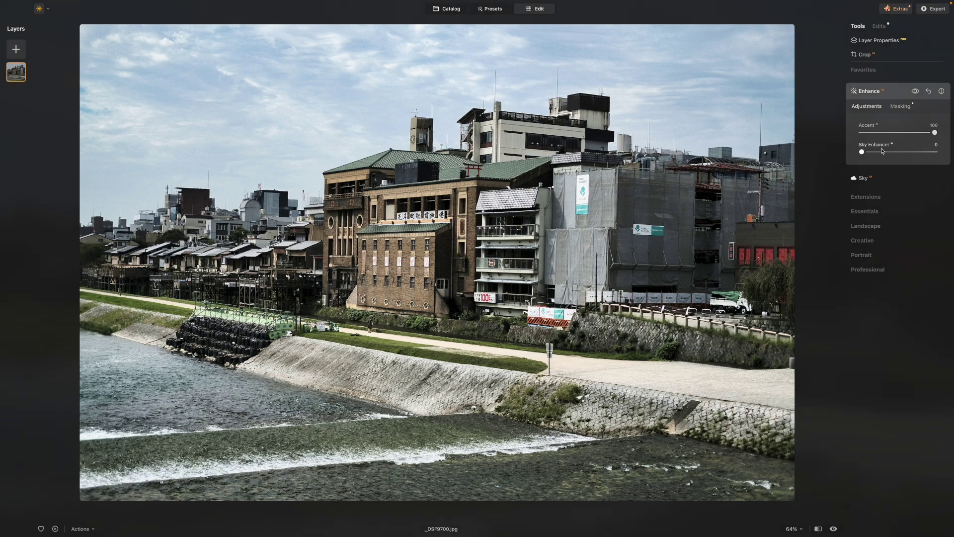
drag(863, 154, 887, 158)
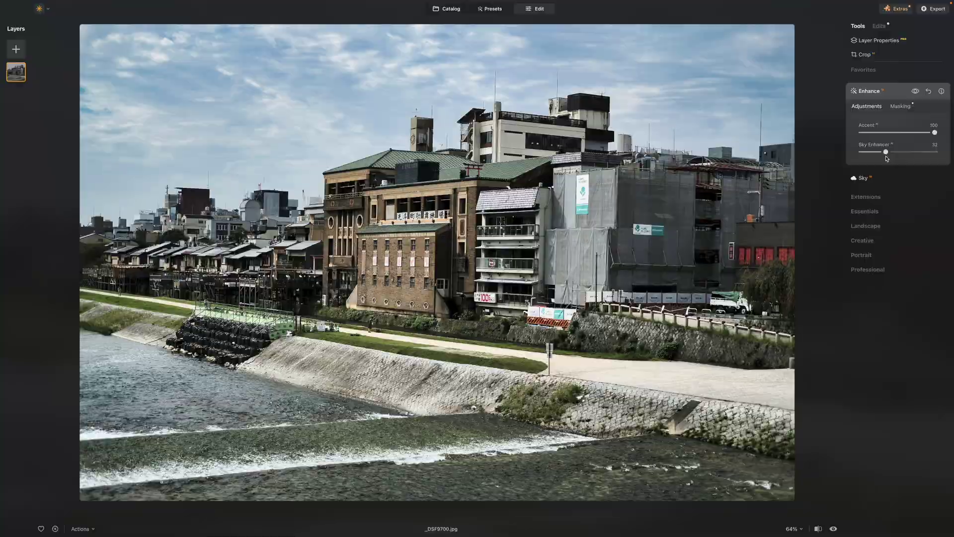
click(864, 178)
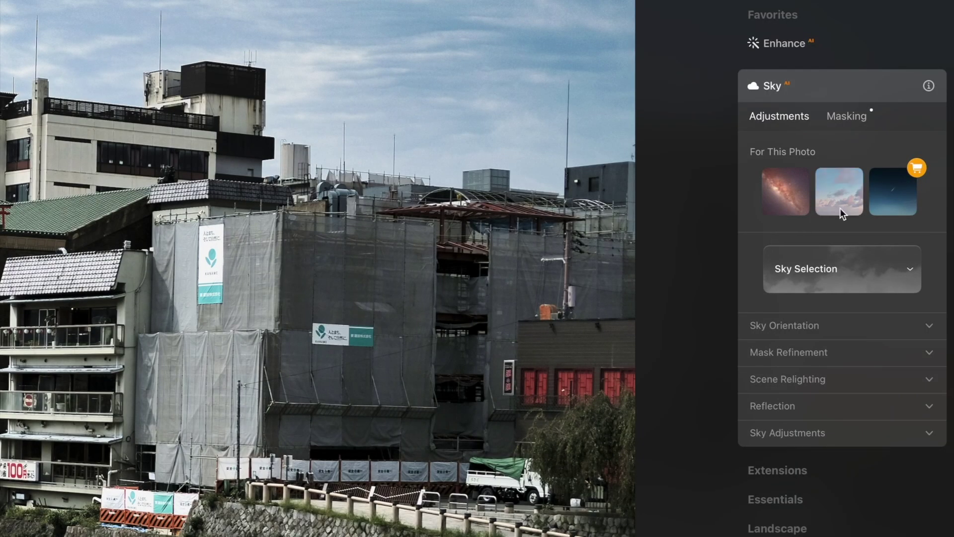
Collapse the Sky tool so the Essentials tools are listed.
click(775, 86)
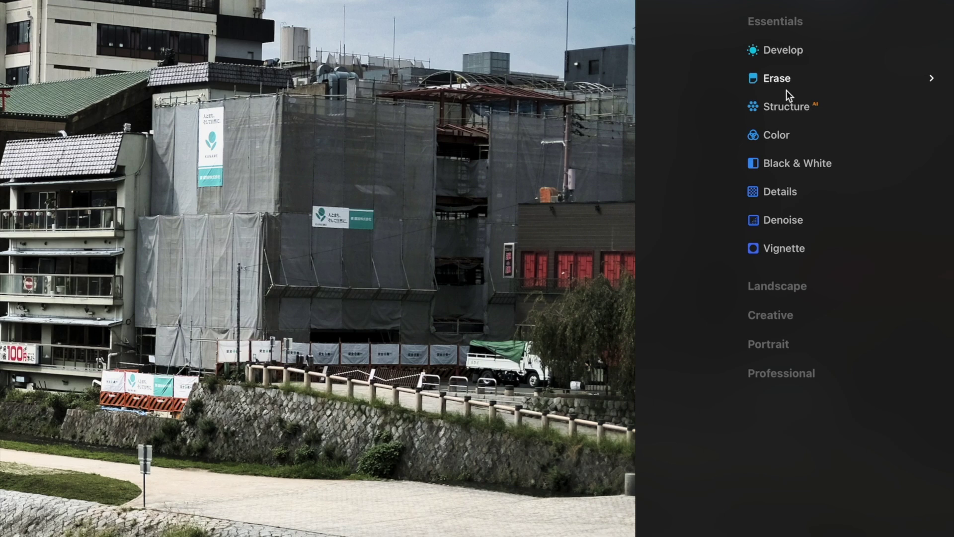
Raise Color Saturation to 48, keeping it after a reset and undo, then review applied edits.
click(773, 137)
drag(899, 238, 917, 238)
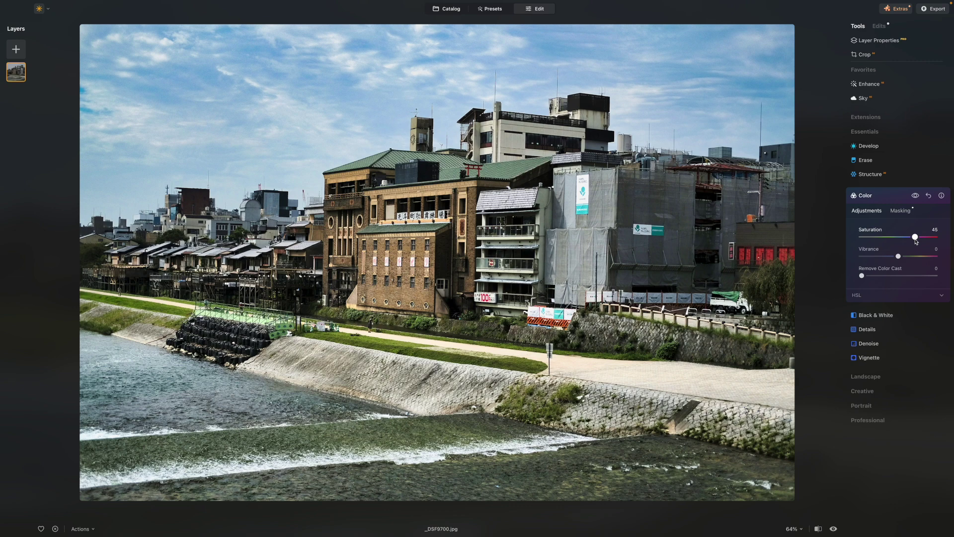
double_click(916, 238)
key(ctrl+z)
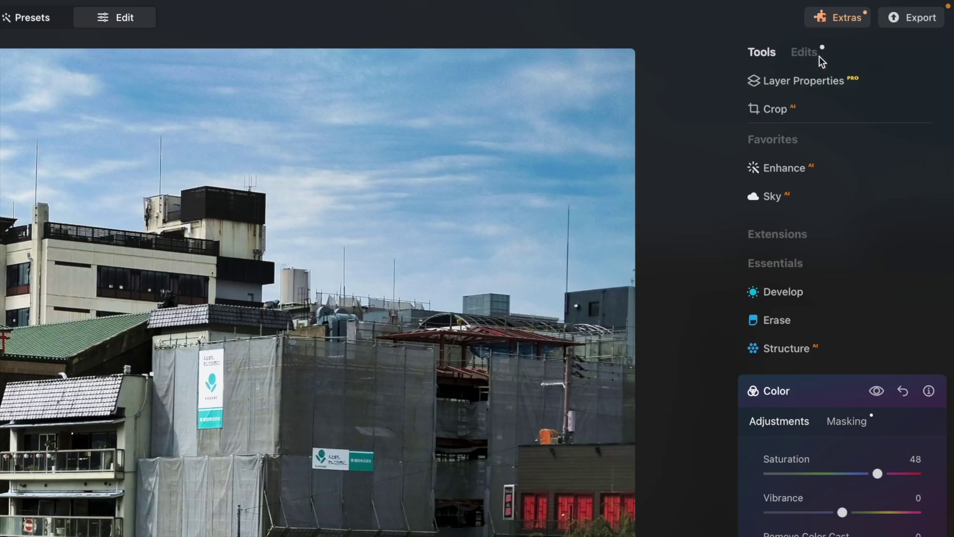
click(808, 54)
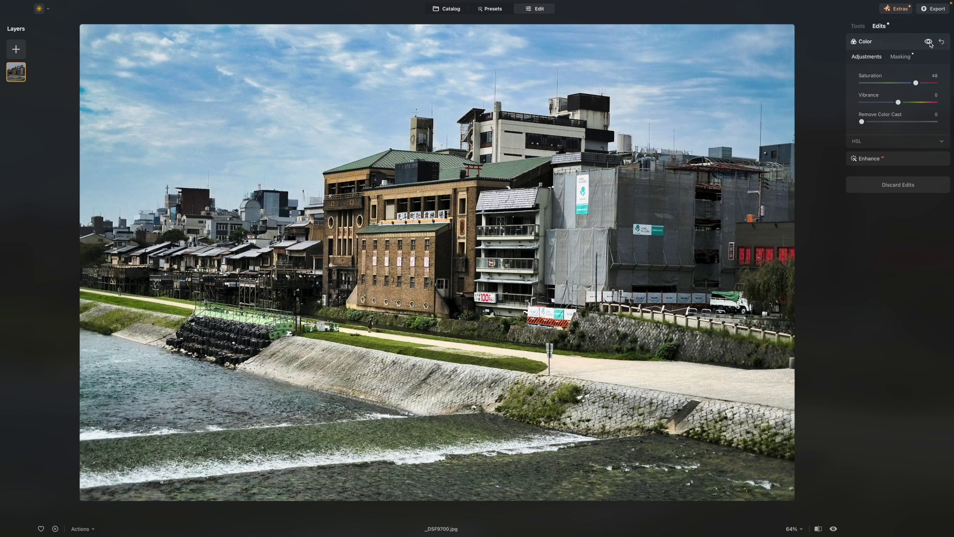
click(913, 164)
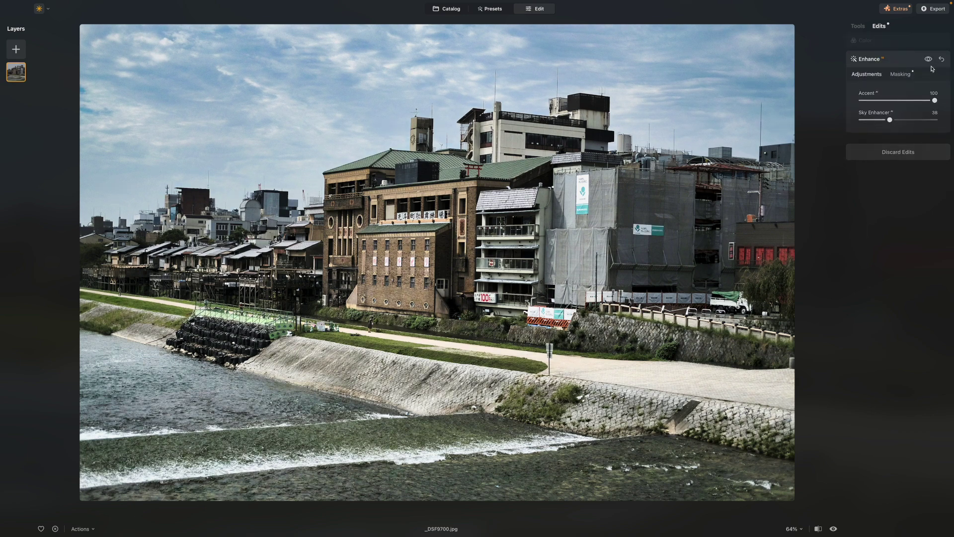
click(858, 26)
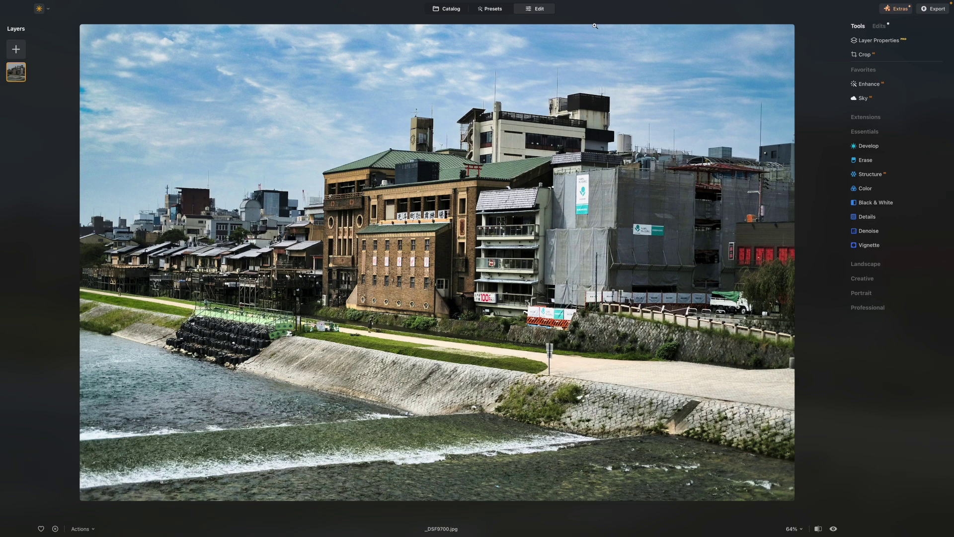
click(446, 11)
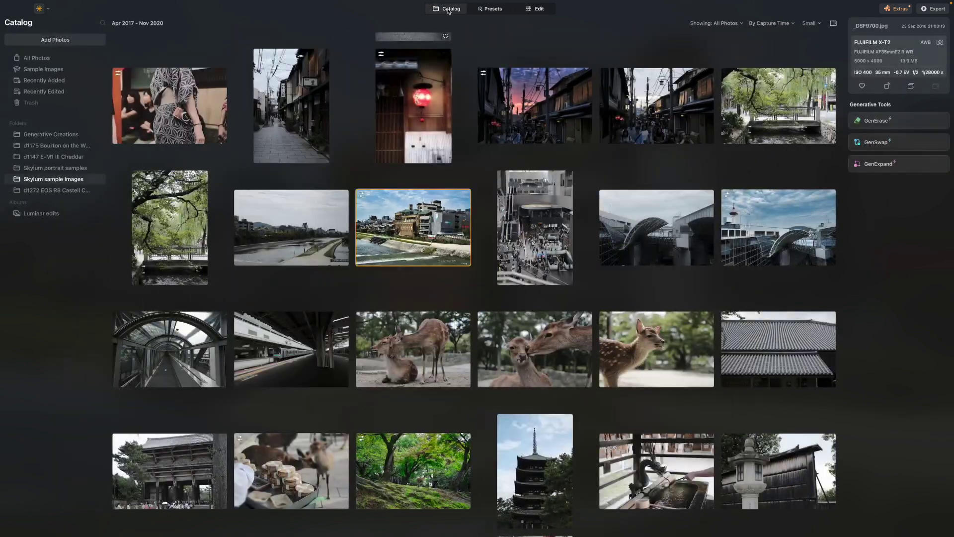
Show the edited Kamo riverside photo as a single large image in the Catalog.
double_click(417, 239)
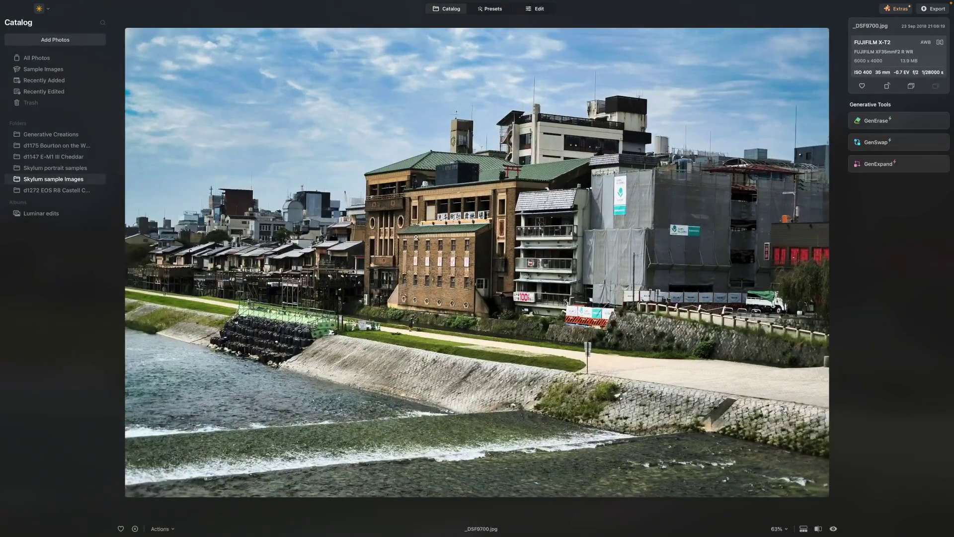